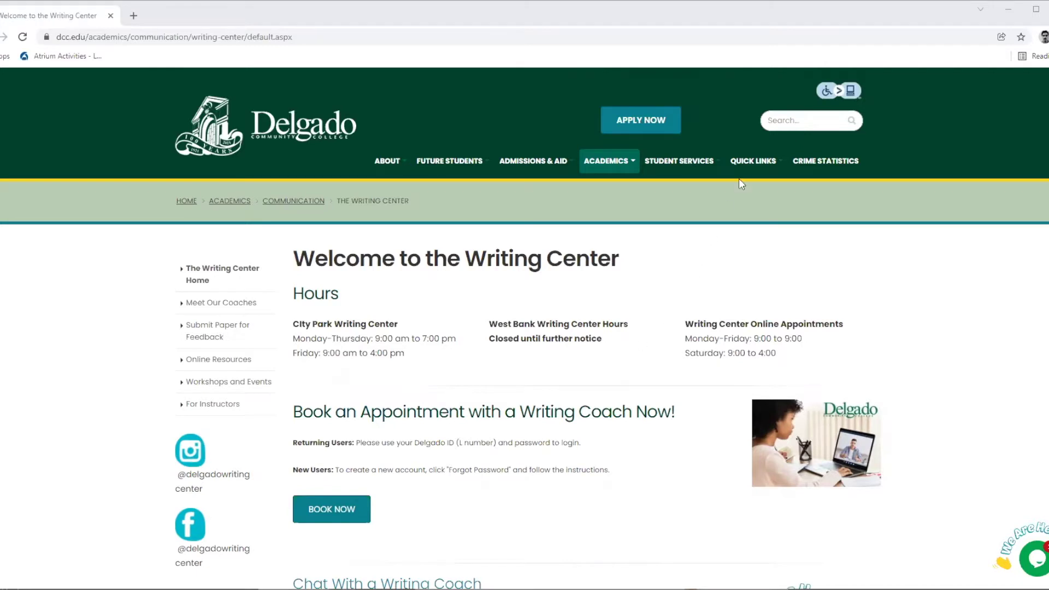
Step: Enter 'writing center' in the Delgado site search box and dismiss the suggestions
{"action": "left_click", "coordinate": [798, 119]}
{"action": "type", "text": "writing center"}
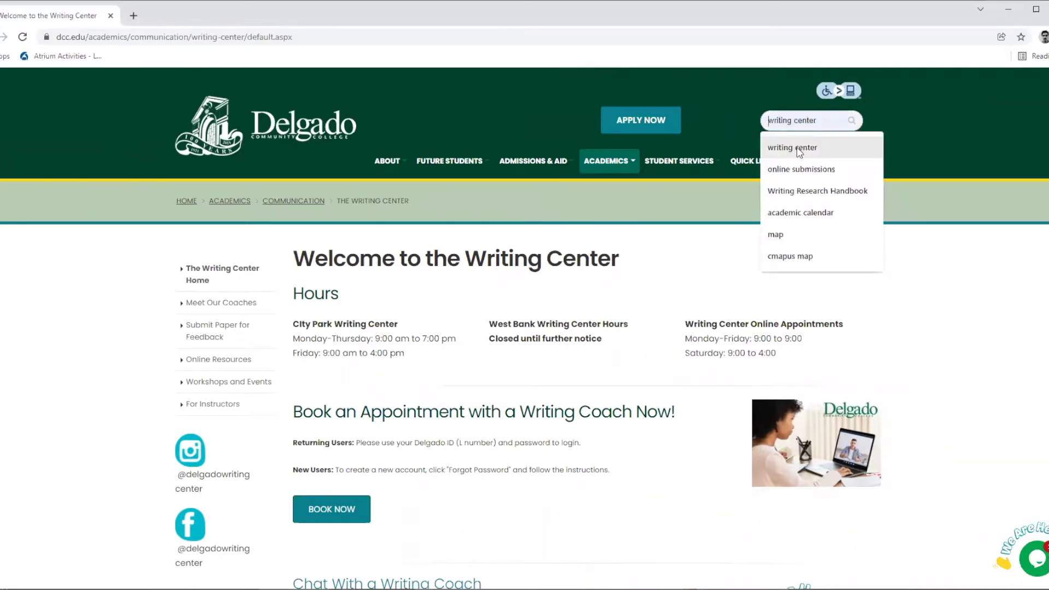
{"action": "left_click", "coordinate": [798, 152]}
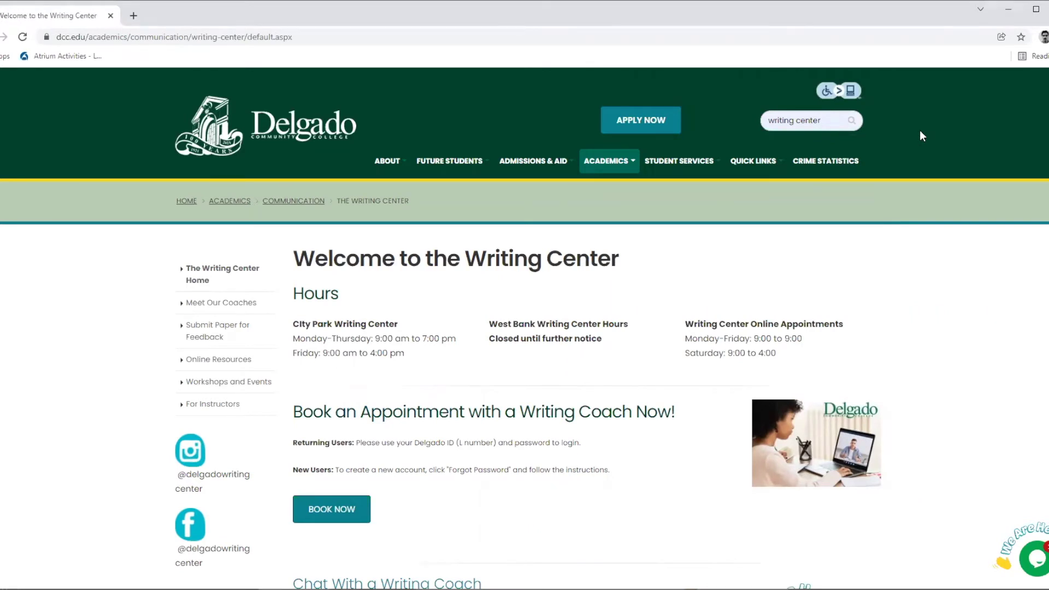
Step: Run the 'writing center' search, open The Writing Center result, and start booking a writing coach
{"action": "left_click", "coordinate": [854, 121]}
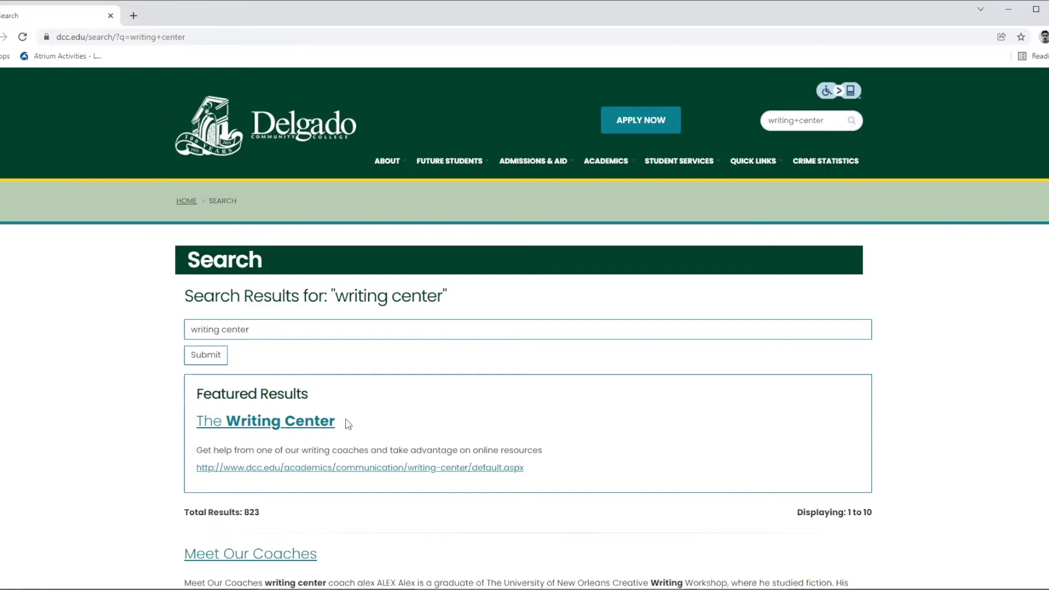
{"action": "left_click", "coordinate": [283, 426]}
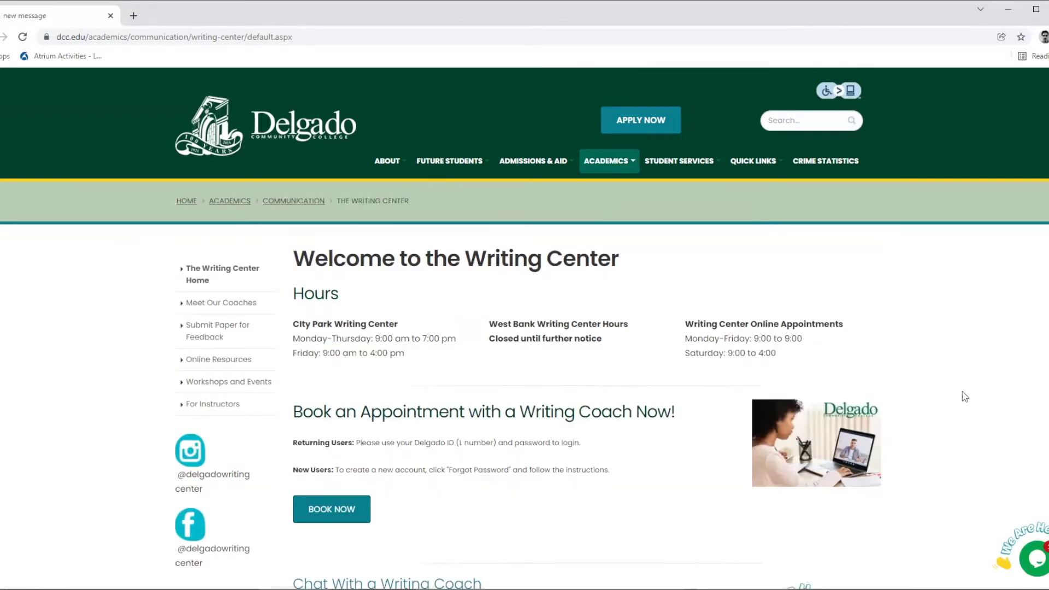
{"action": "left_click", "coordinate": [1036, 559]}
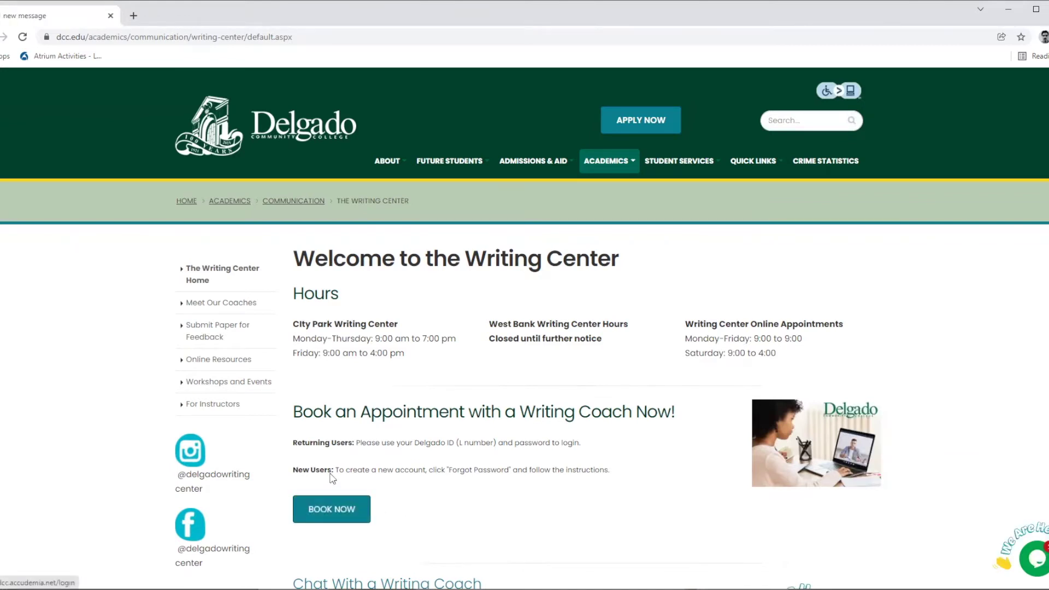
Step: Sign in to LoLA with username and password to begin a Writing Center appointment
{"action": "left_click", "coordinate": [333, 512]}
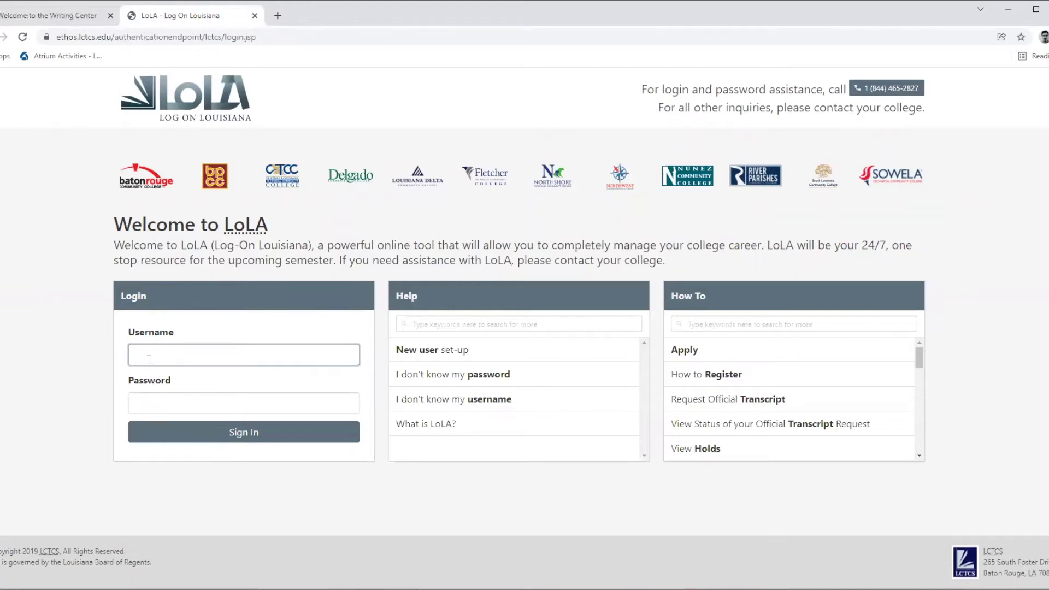
{"action": "type", "text": "fakestudent67"}
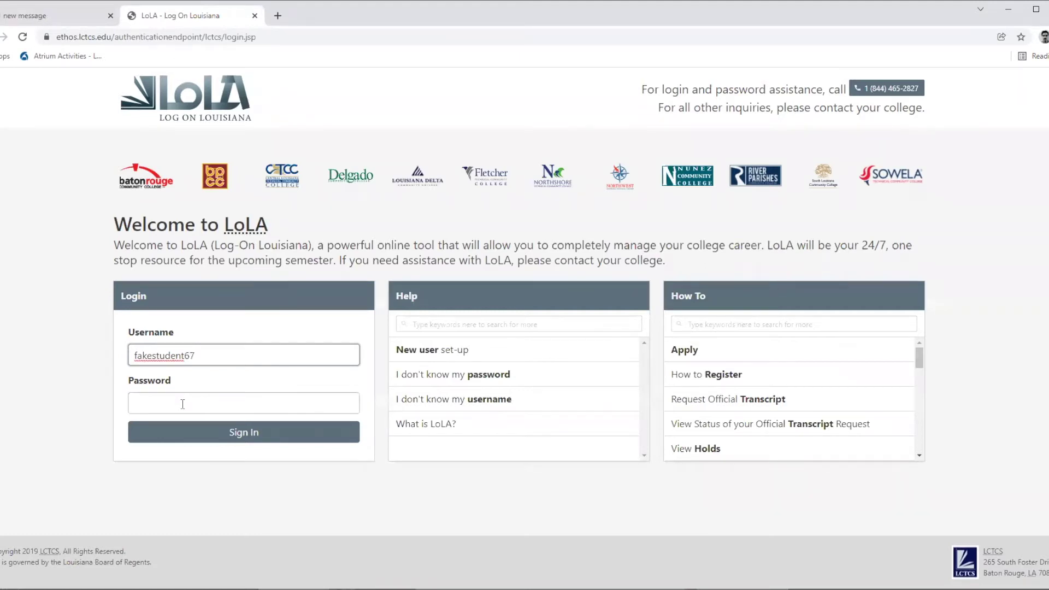
{"action": "left_click", "coordinate": [182, 404]}
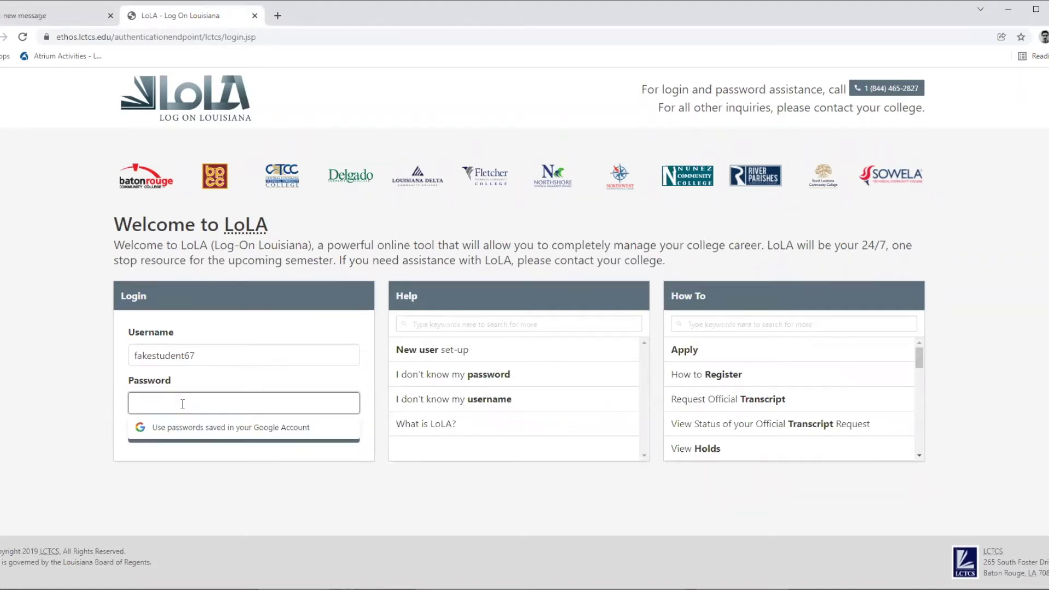
{"action": "type", "text": "••••••••••••••"}
{"action": "key", "text": "Return"}
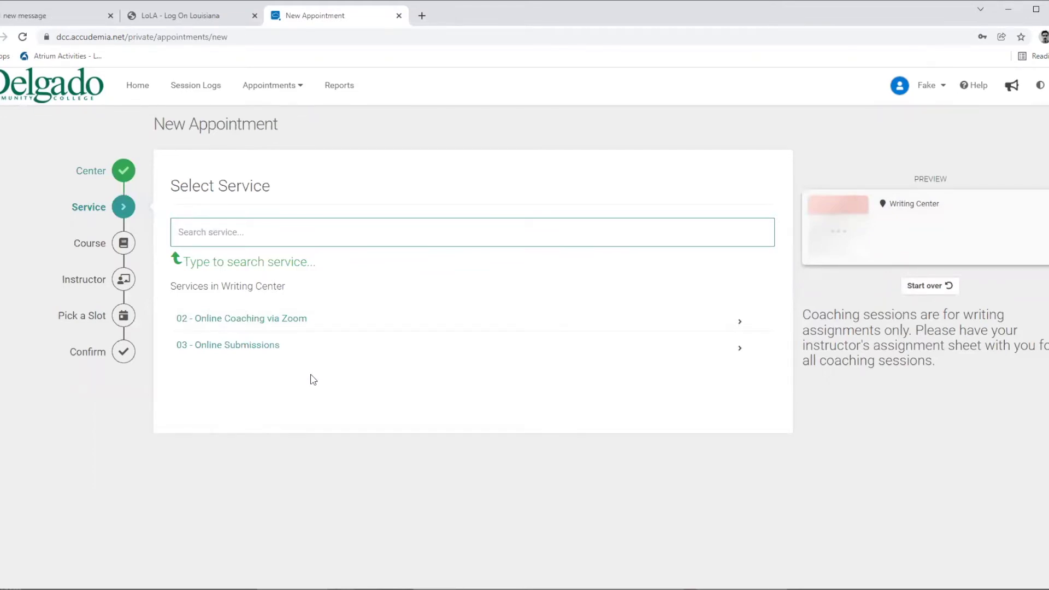
Step: Choose '02 - Online Coaching via Zoom' as the service and Fake Class as the course
{"action": "left_click", "coordinate": [251, 322]}
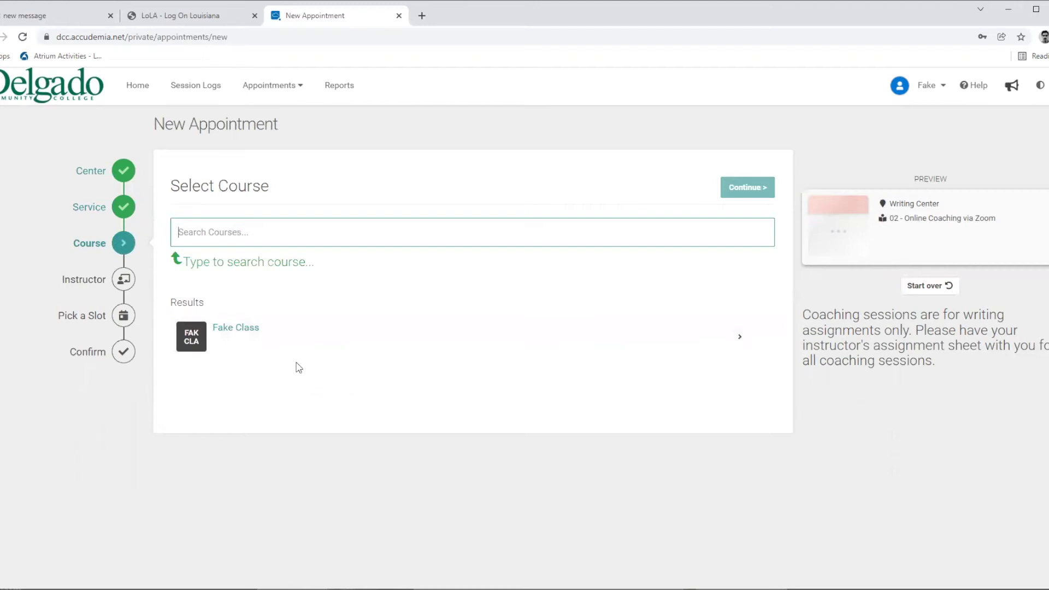
{"action": "left_click", "coordinate": [235, 333]}
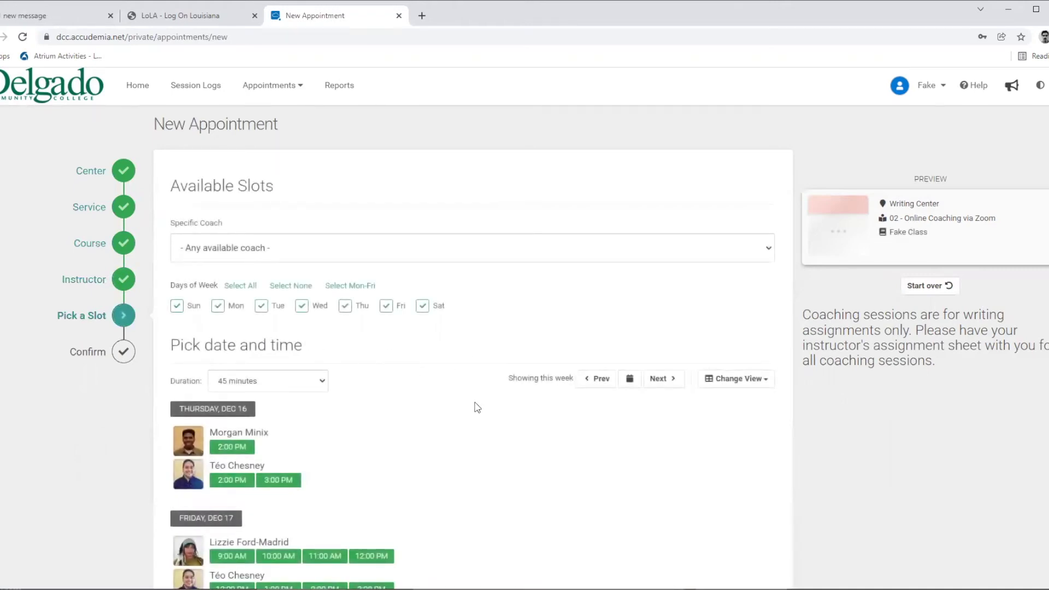
{"action": "scroll", "coordinate": [459, 385], "scroll_direction": "down", "scroll_amount": 2}
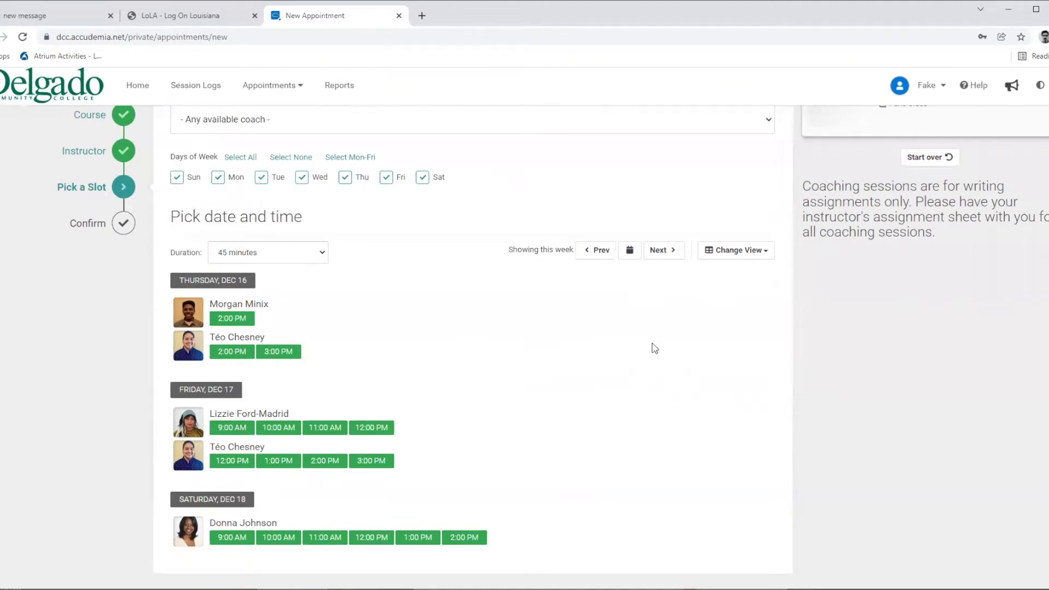
{"action": "left_click", "coordinate": [664, 250]}
{"action": "scroll", "coordinate": [240, 340], "scroll_direction": "down", "scroll_amount": 5}
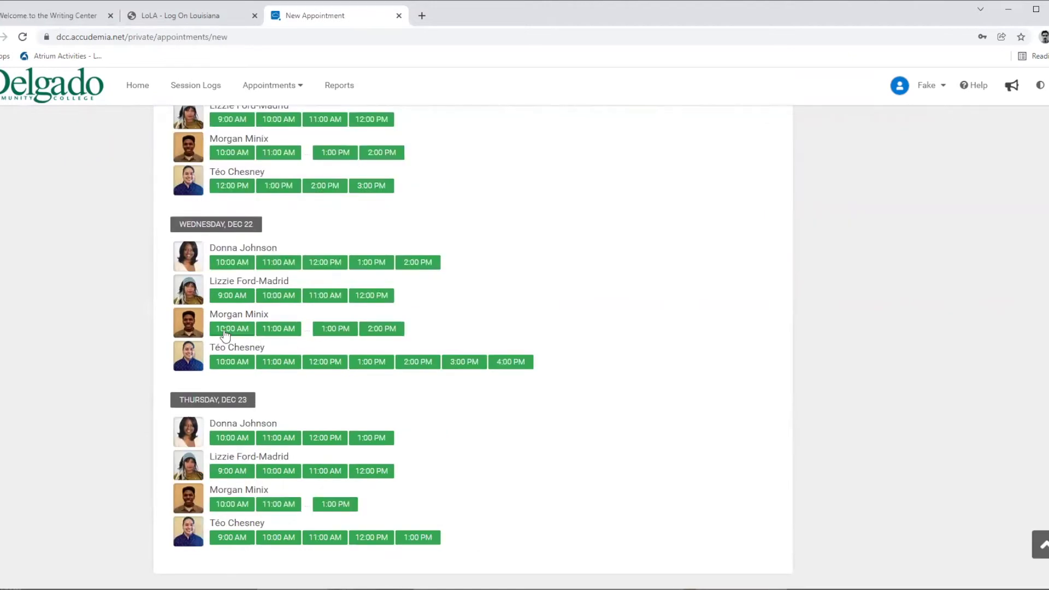
{"action": "left_click", "coordinate": [233, 329]}
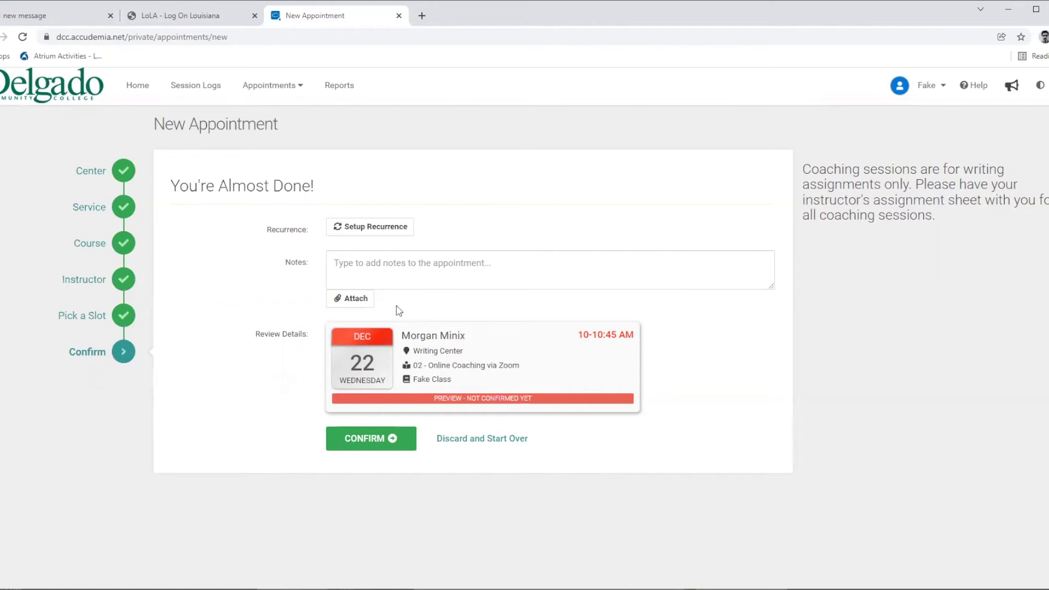
Step: Attach the Essay file from the Desktop to the appointment
{"action": "left_click", "coordinate": [333, 297]}
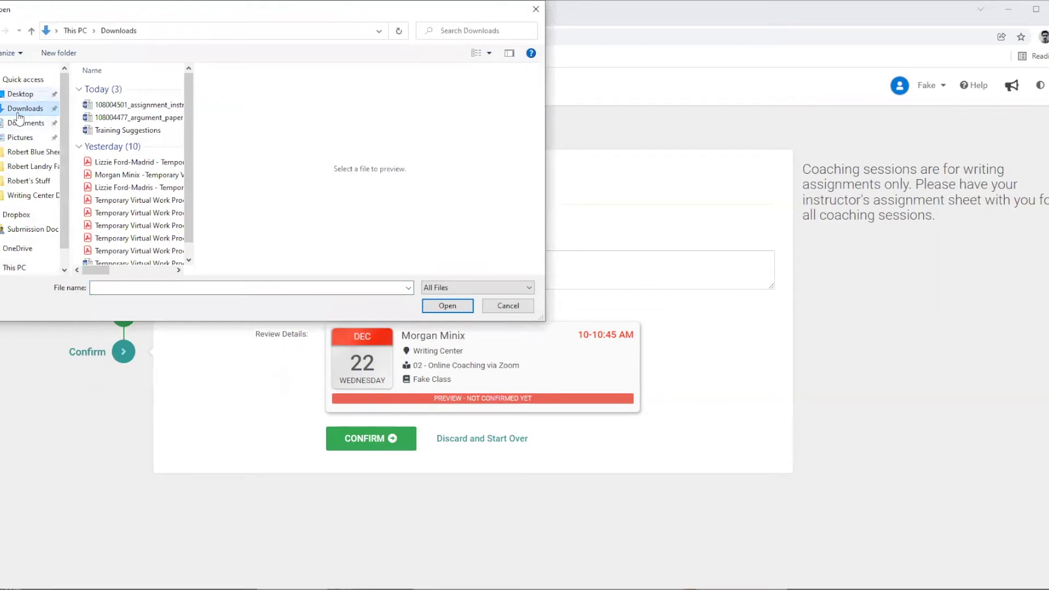
{"action": "key", "text": "Up"}
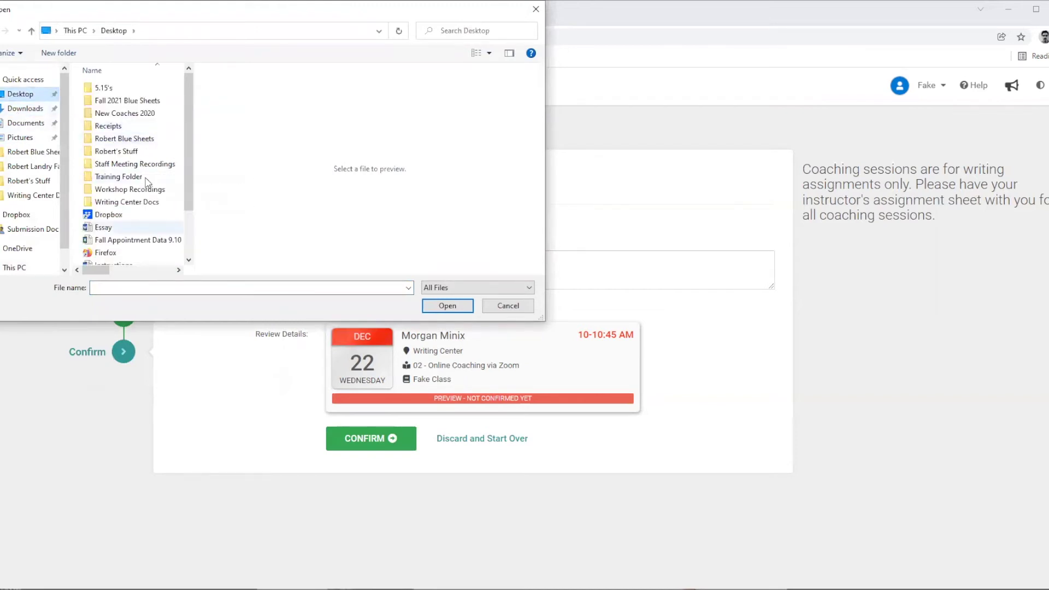
{"action": "left_click", "coordinate": [102, 227]}
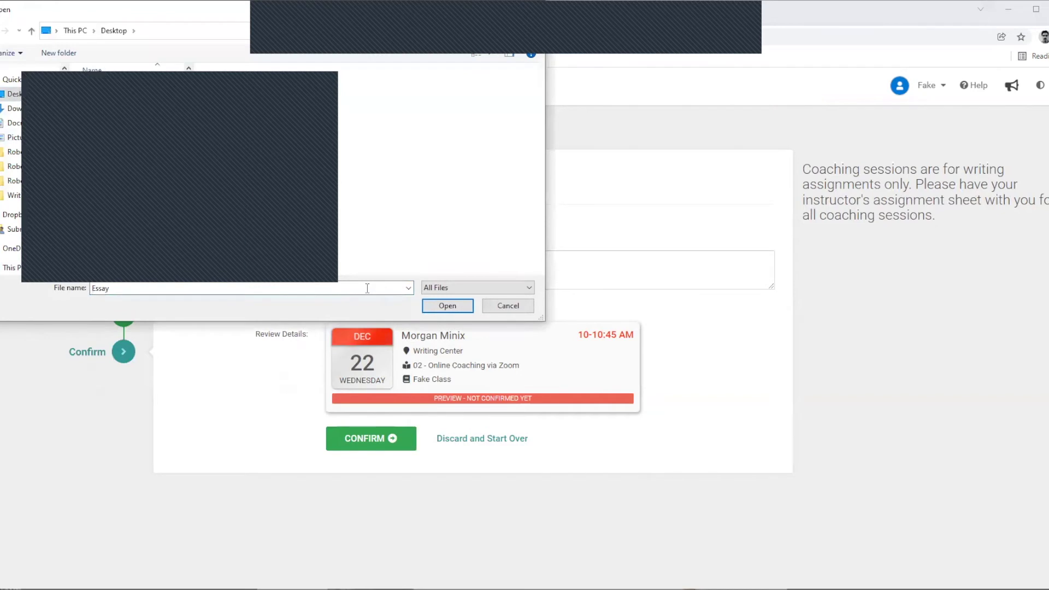
{"action": "left_click", "coordinate": [457, 310]}
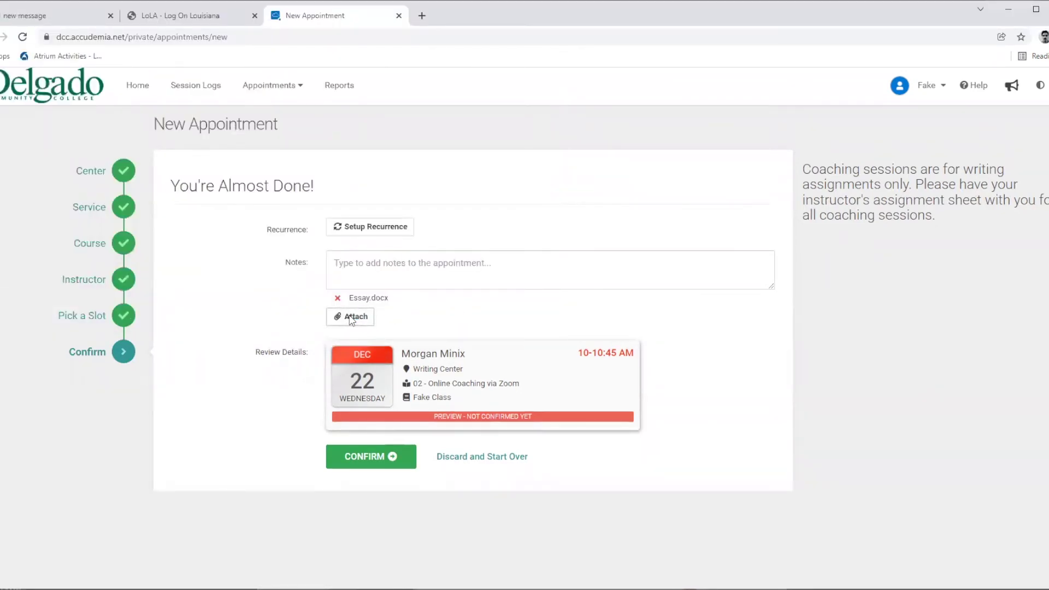
Step: Attach the Instructions file as a second document
{"action": "left_click", "coordinate": [351, 318]}
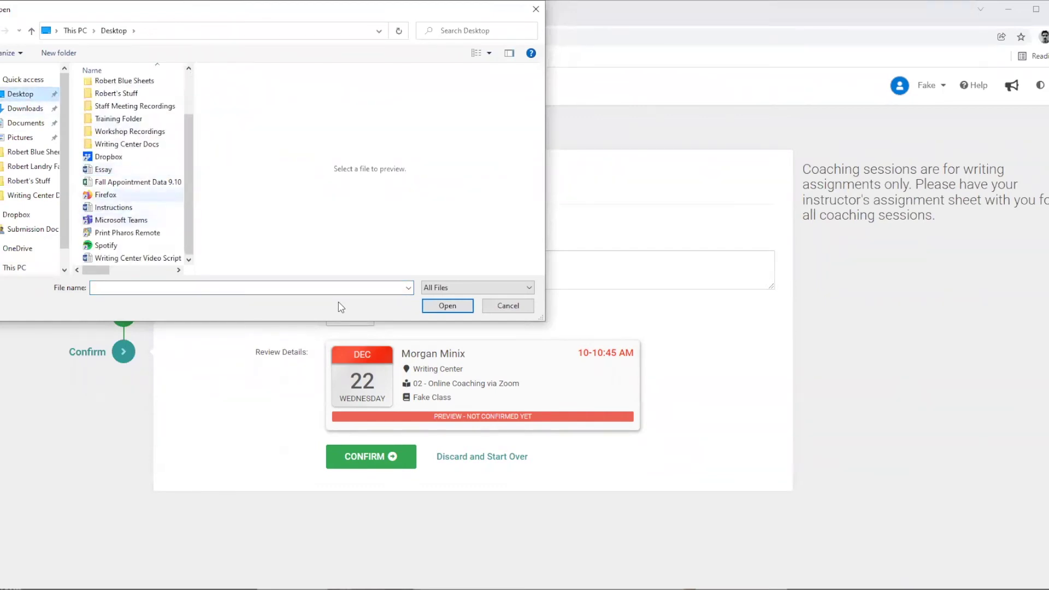
{"action": "left_click", "coordinate": [113, 207]}
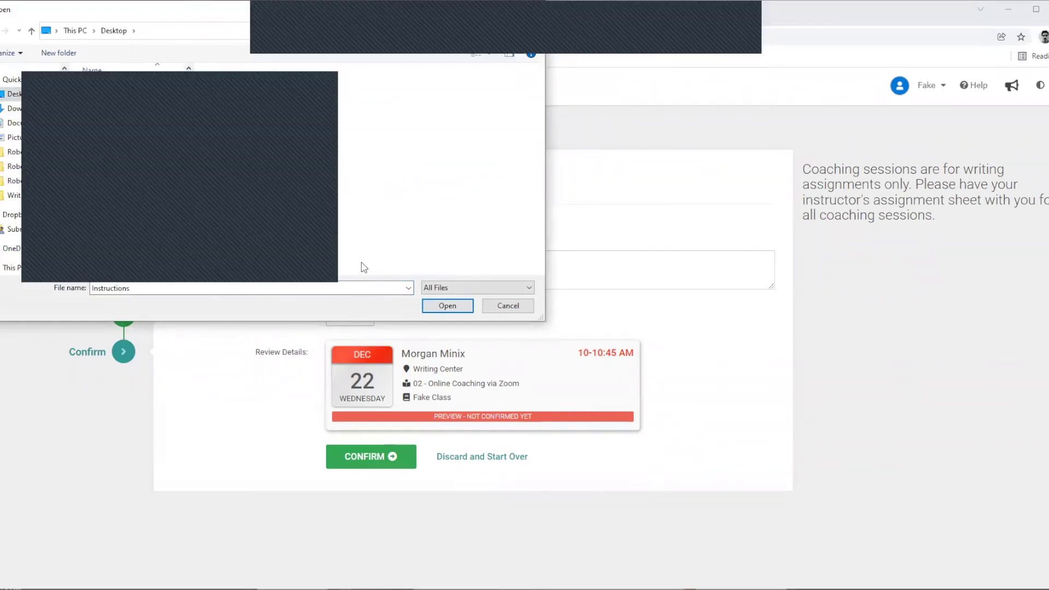
{"action": "left_click", "coordinate": [456, 308]}
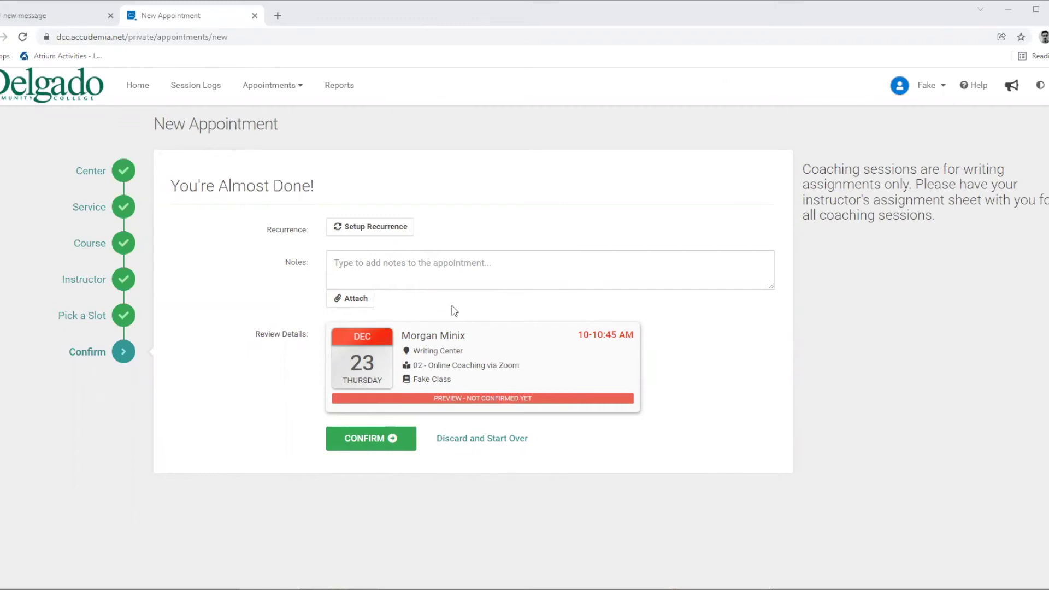
Step: Add the note 'I need help with MLA format' and confirm the Dec 23 booking
{"action": "left_click", "coordinate": [433, 269]}
{"action": "type", "text": "I need help with MLA format"}
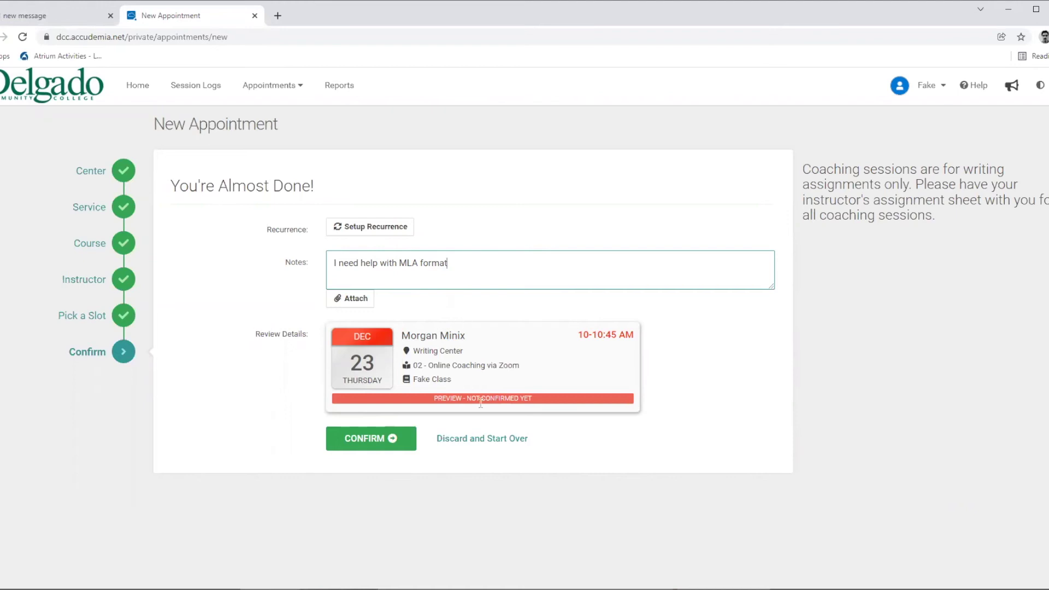
{"action": "left_click", "coordinate": [364, 440]}
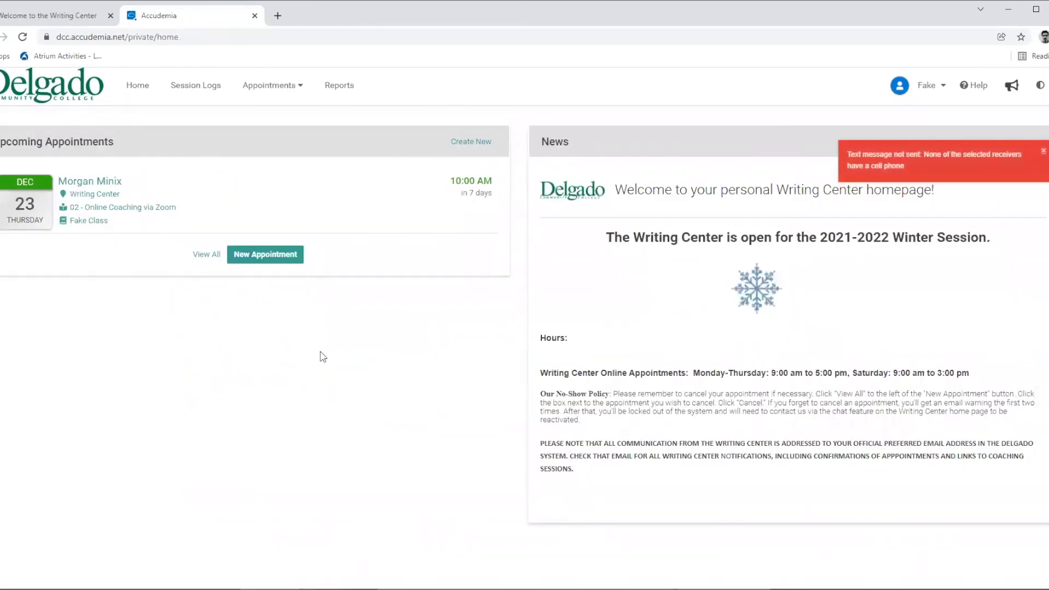
Step: Open the Dec 23 appointment's details, read its MLA note, then view all appointments
{"action": "left_click", "coordinate": [140, 270]}
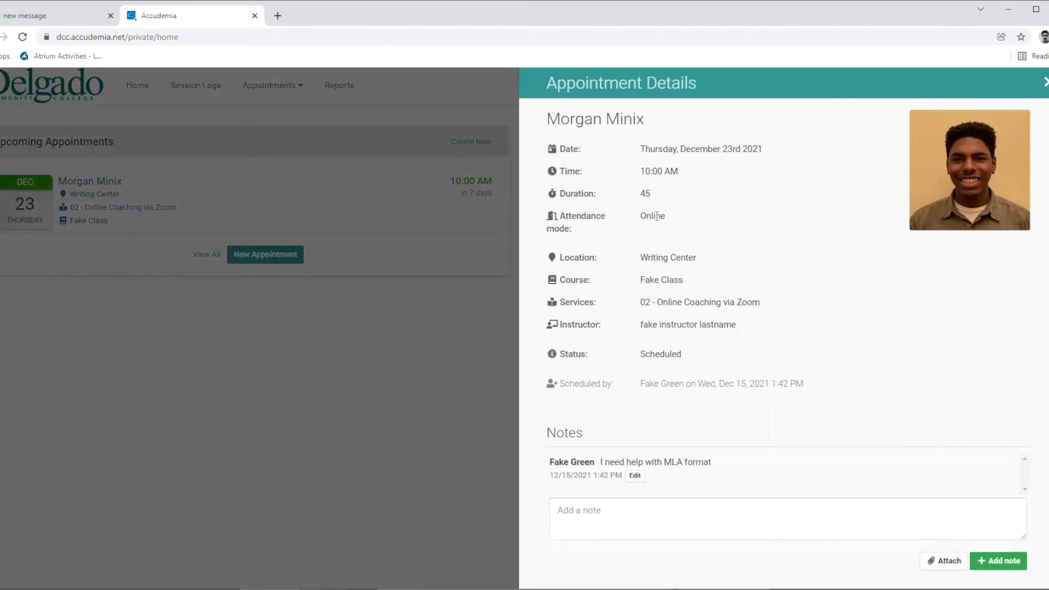
{"action": "left_click_drag", "start_coordinate": [548, 462], "coordinate": [728, 471]}
{"action": "left_click", "coordinate": [756, 473]}
{"action": "left_click", "coordinate": [207, 268]}
{"action": "left_click", "coordinate": [206, 265]}
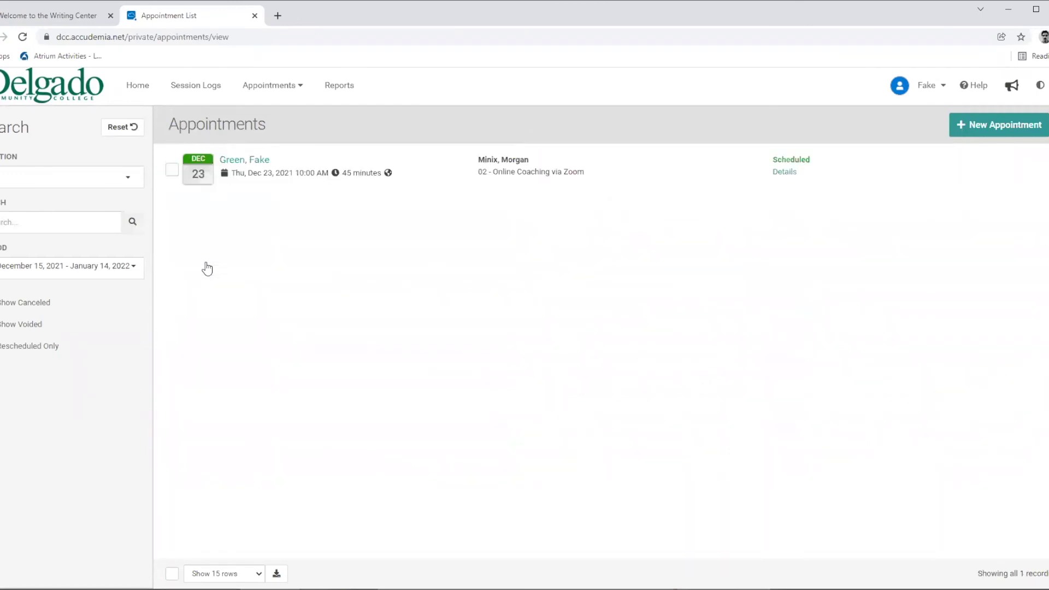
Step: Select the Dec 23 appointment, cancel it, and confirm with Yes
{"action": "left_click", "coordinate": [173, 169]}
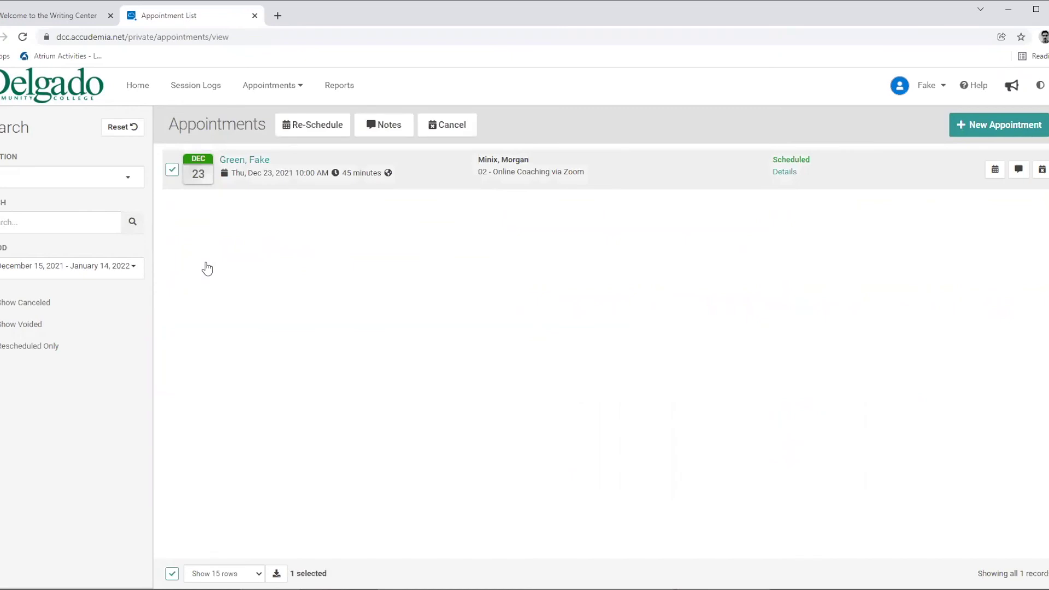
{"action": "left_click", "coordinate": [457, 128]}
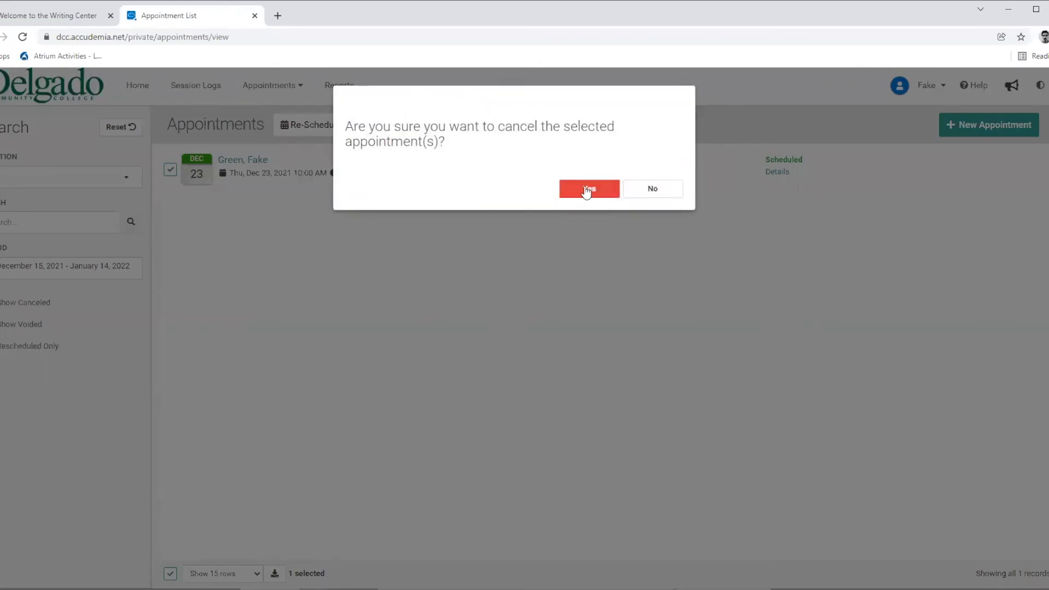
{"action": "left_click", "coordinate": [587, 189]}
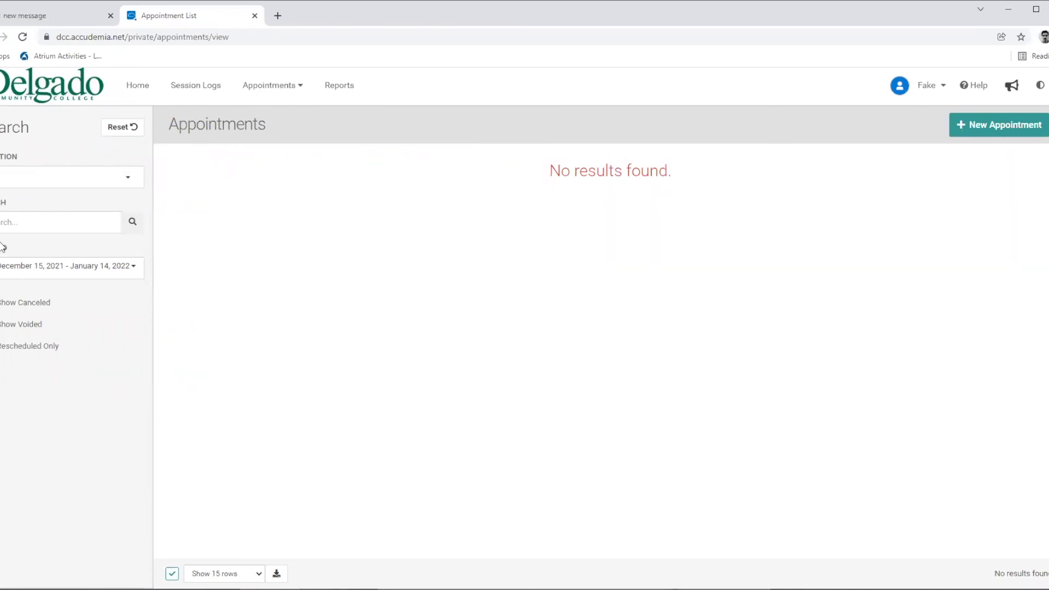
Step: Filter the appointment list to the Maymester 2021 period
{"action": "left_click", "coordinate": [44, 270]}
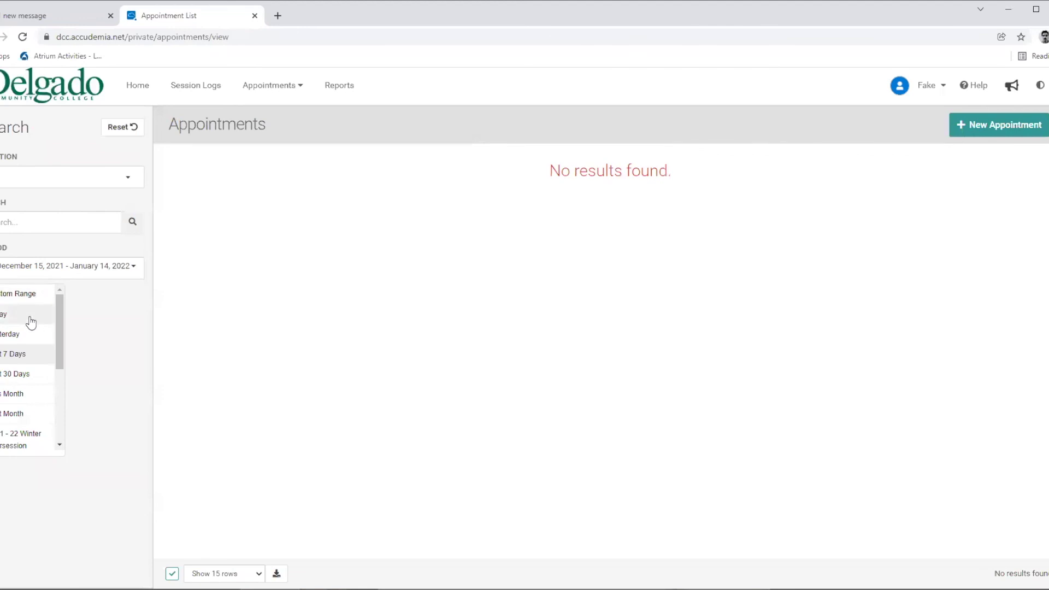
{"action": "scroll", "coordinate": [24, 365], "scroll_direction": "down", "scroll_amount": 1}
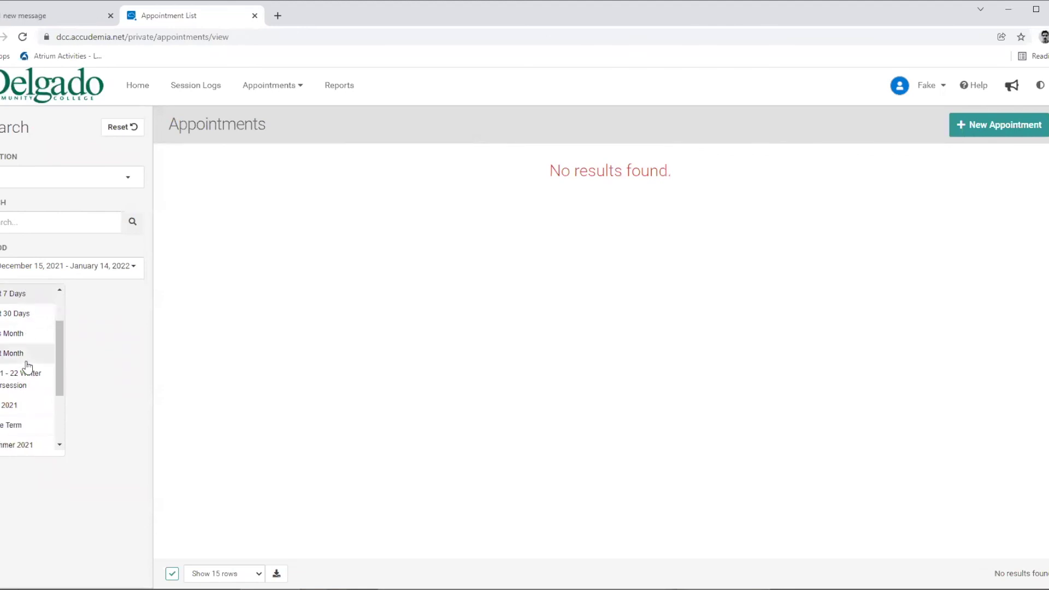
{"action": "scroll", "coordinate": [25, 365], "scroll_direction": "down", "scroll_amount": 1}
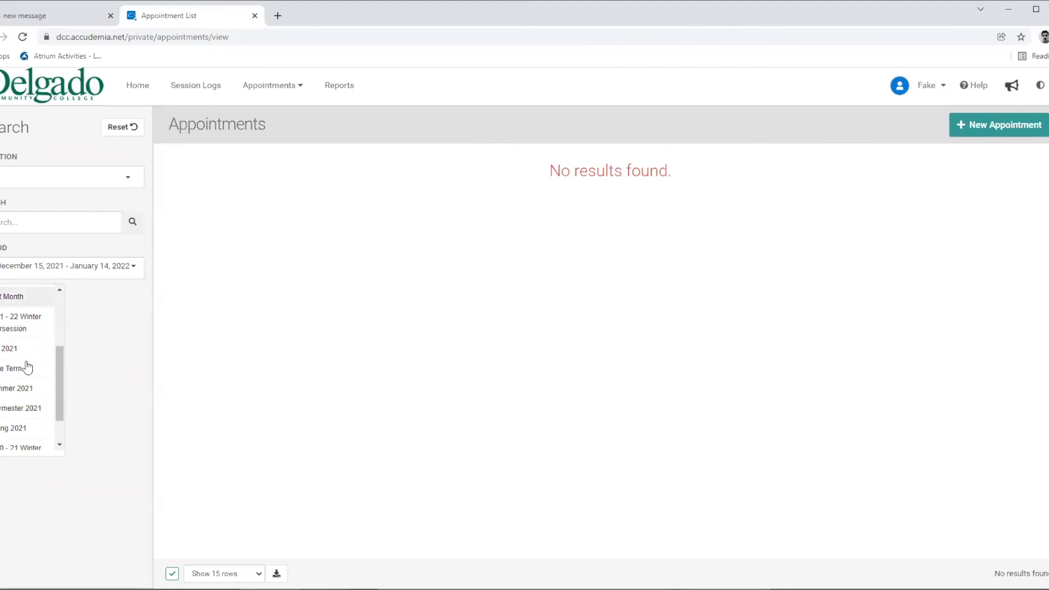
{"action": "left_click", "coordinate": [15, 405]}
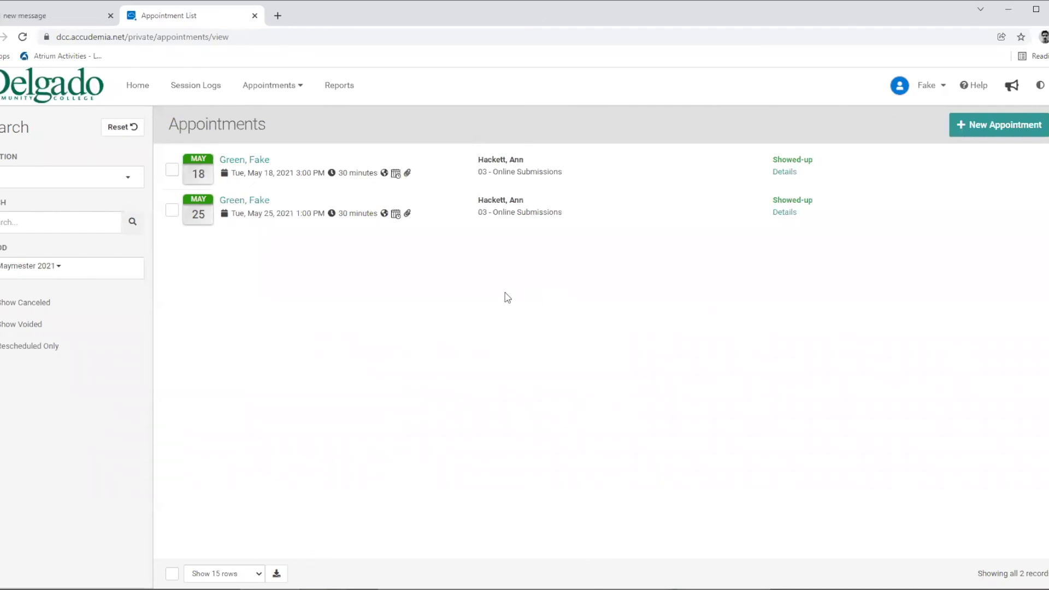
{"action": "mouse_move", "coordinate": [573, 208]}
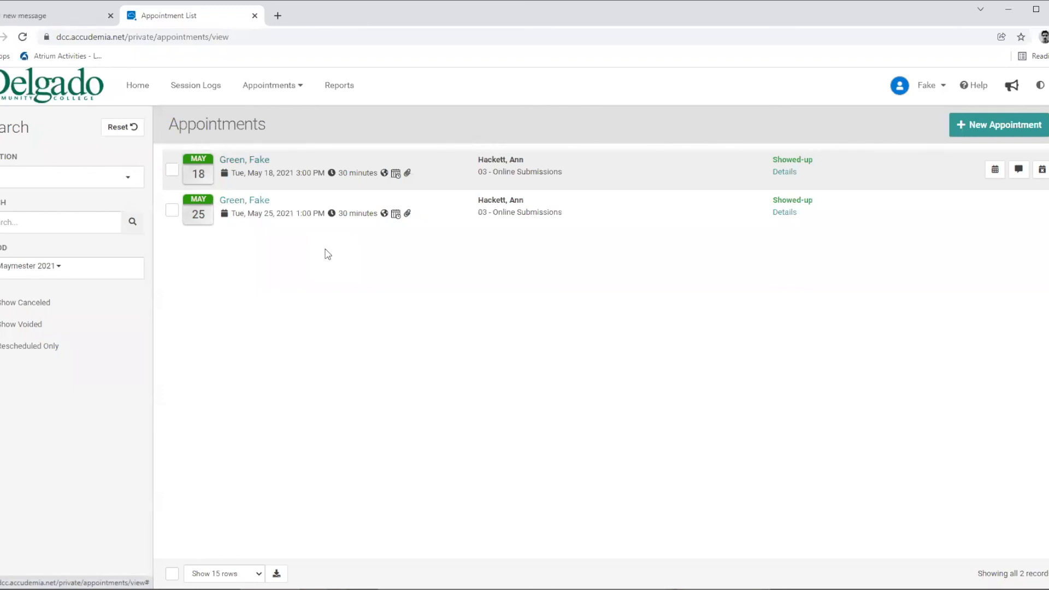
{"action": "left_click", "coordinate": [326, 255]}
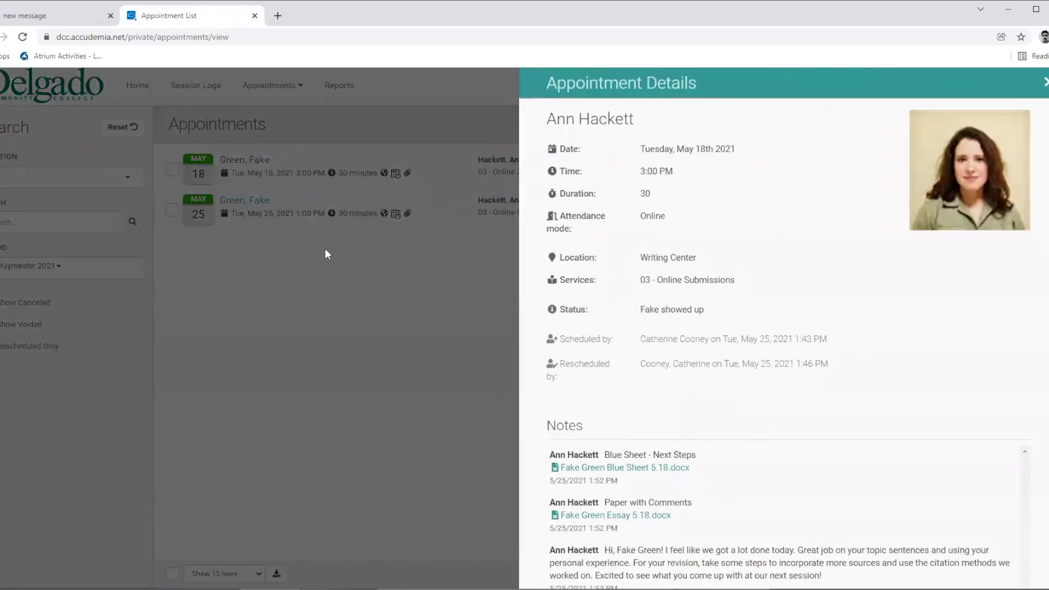
{"action": "scroll", "coordinate": [788, 427], "scroll_direction": "down", "scroll_amount": 2}
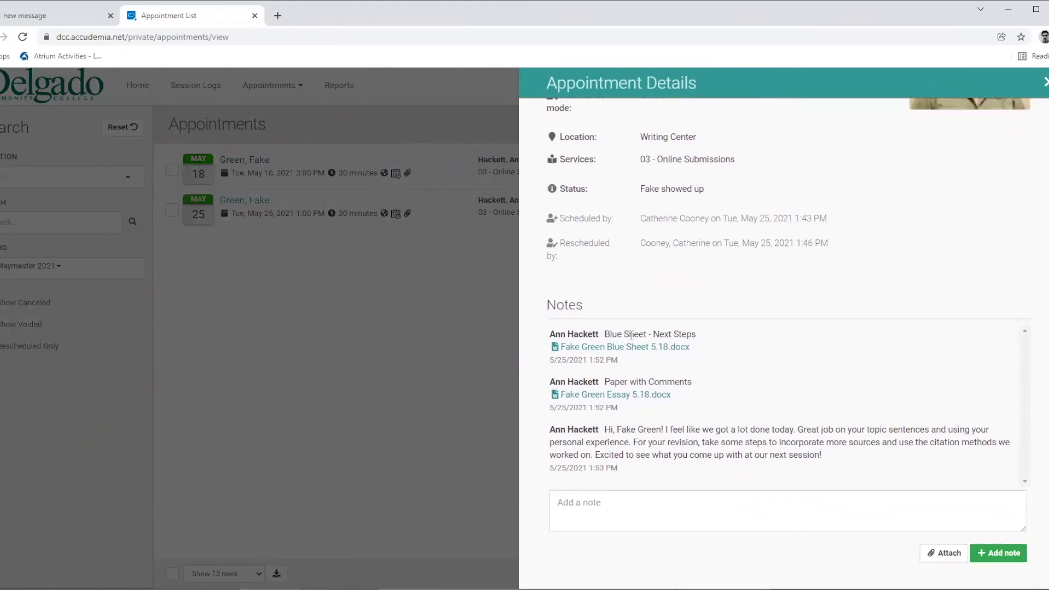
{"action": "key", "text": "Escape"}
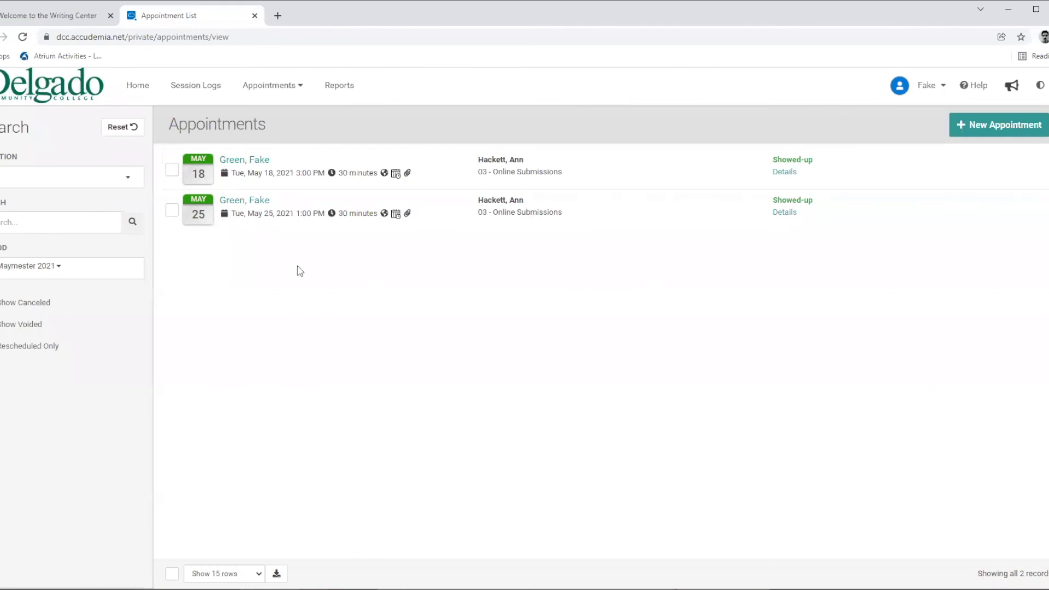